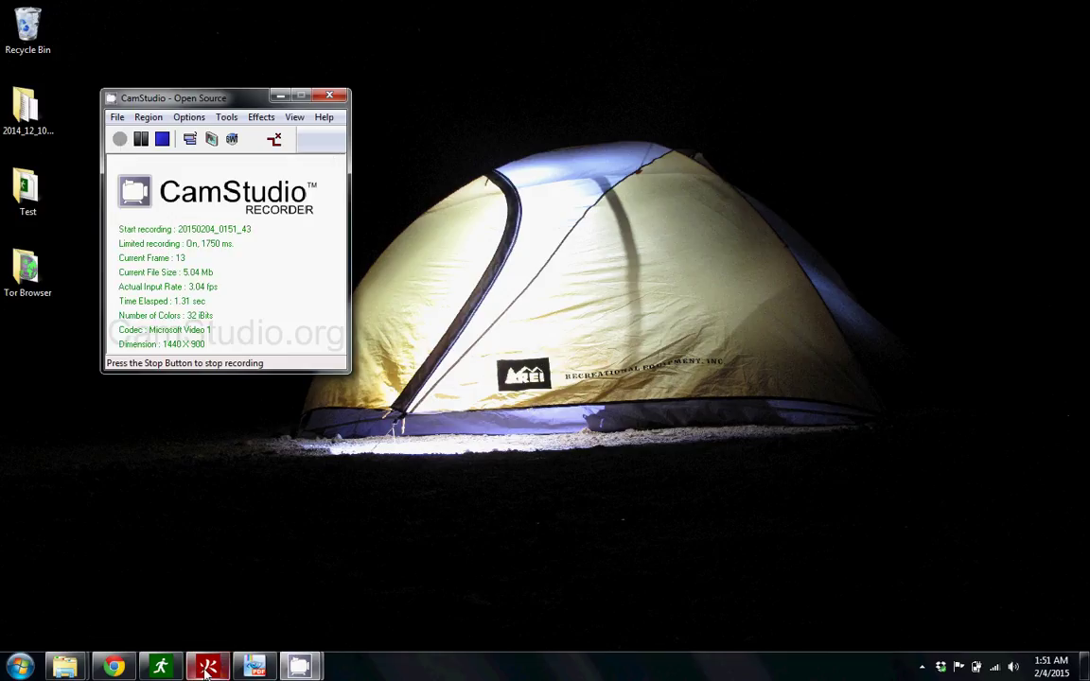
Restore the PyroSim window with the NightclubPyroSimModel.psm Floor B plan from the taskbar.
{"action": "mouse_move", "coordinate": [206, 668]}
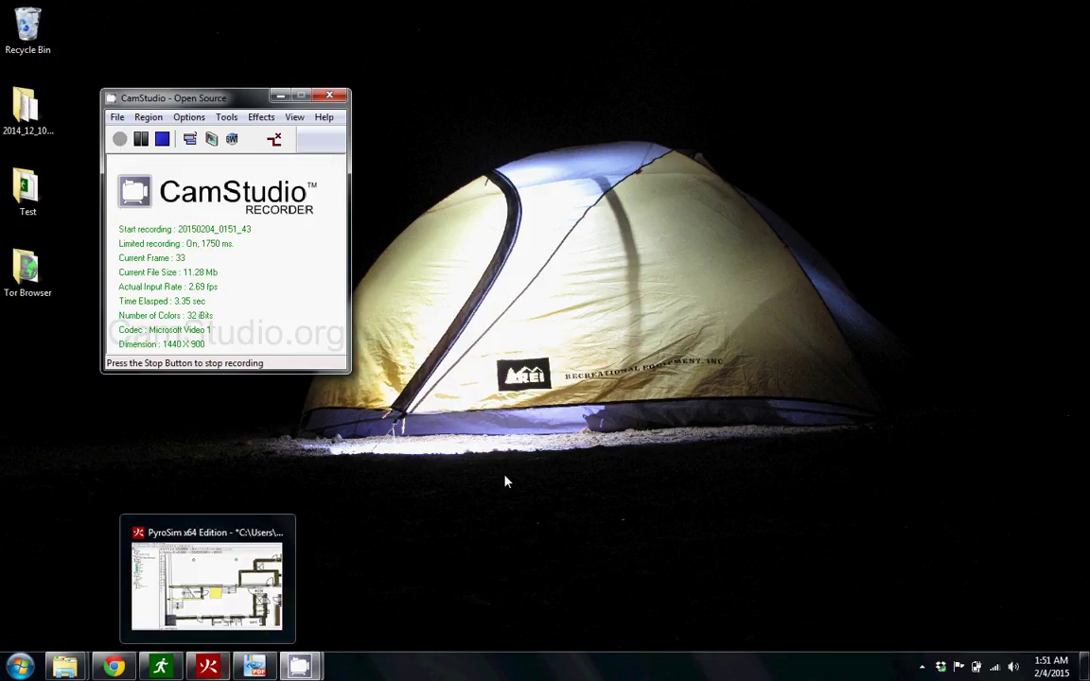
{"action": "left_click", "coordinate": [208, 667]}
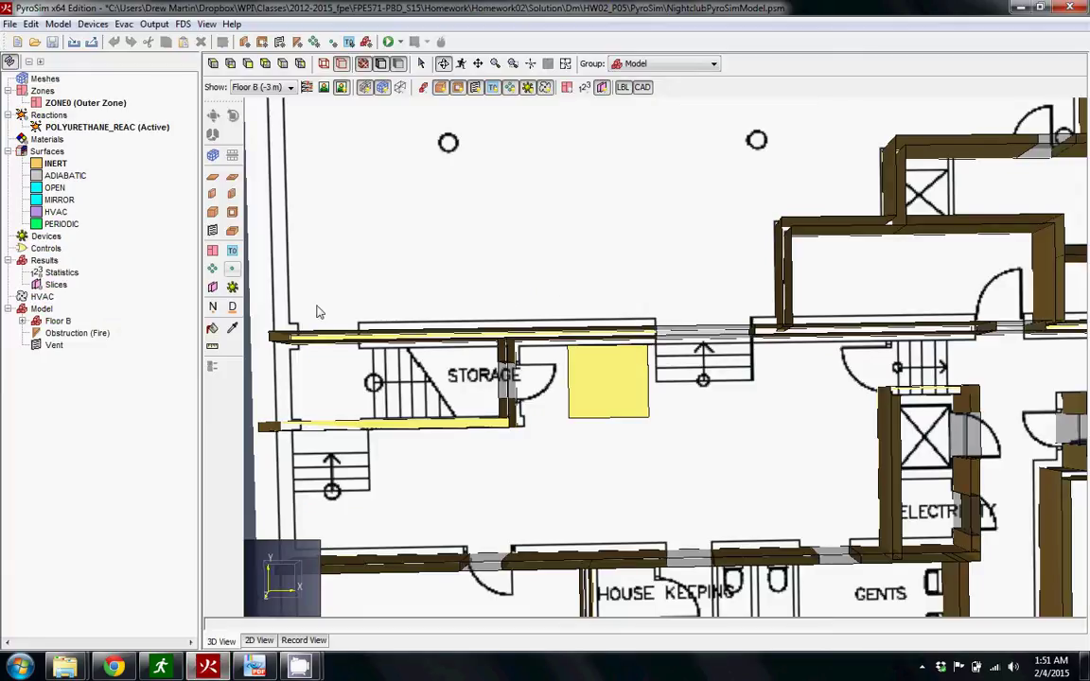
{"action": "left_click", "coordinate": [571, 347]}
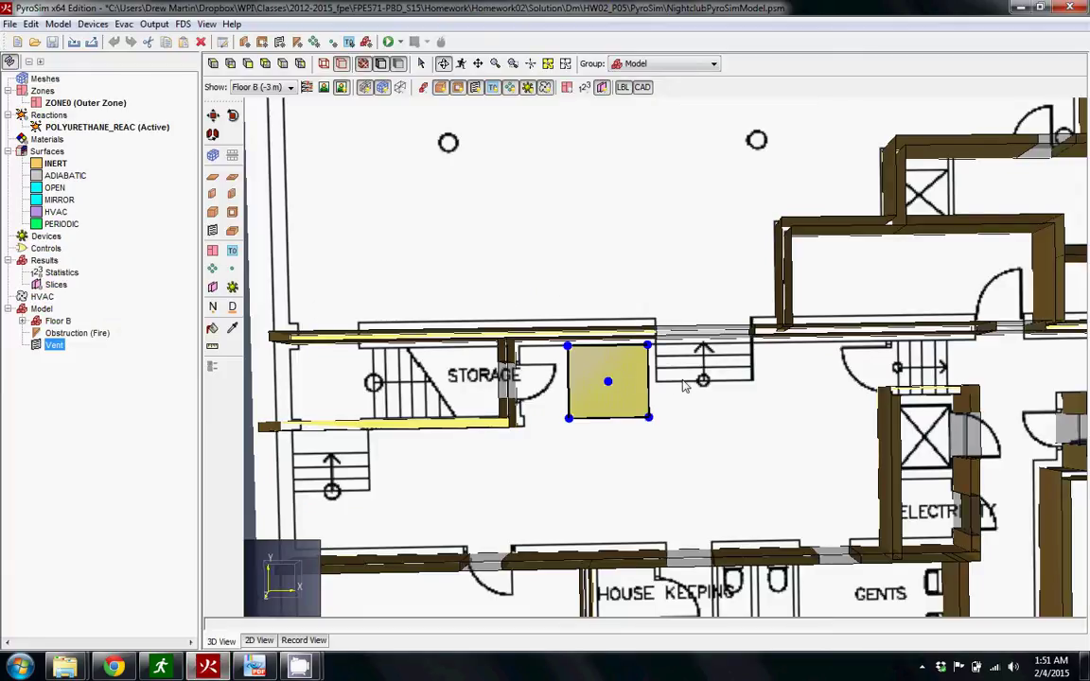
{"action": "left_click", "coordinate": [49, 165]}
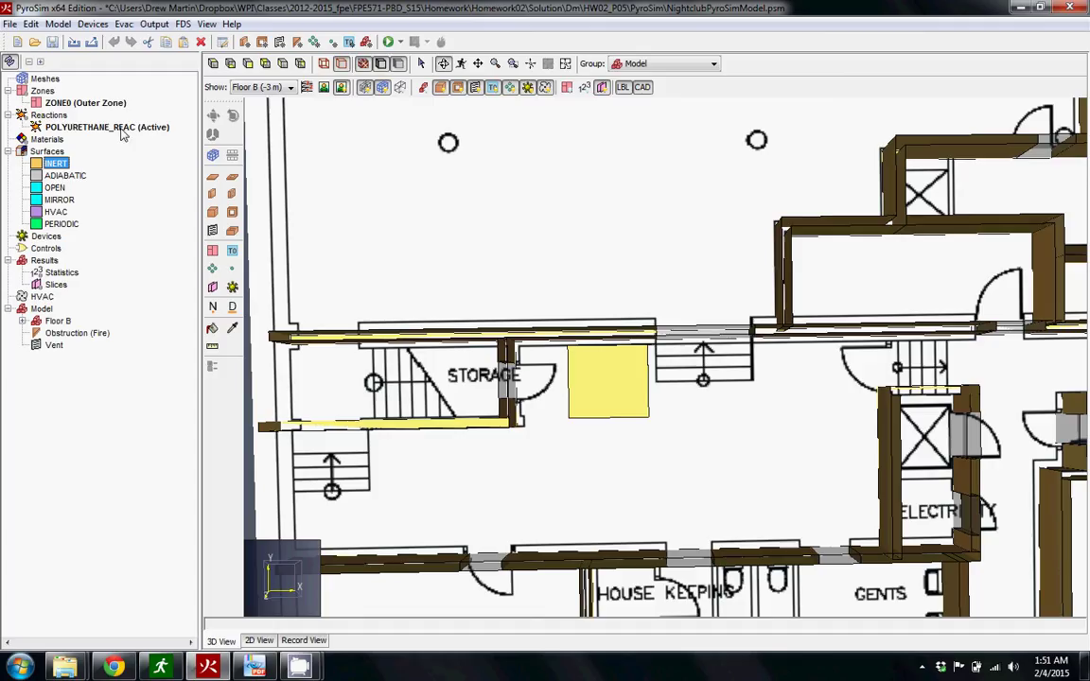
{"action": "left_click", "coordinate": [69, 129]}
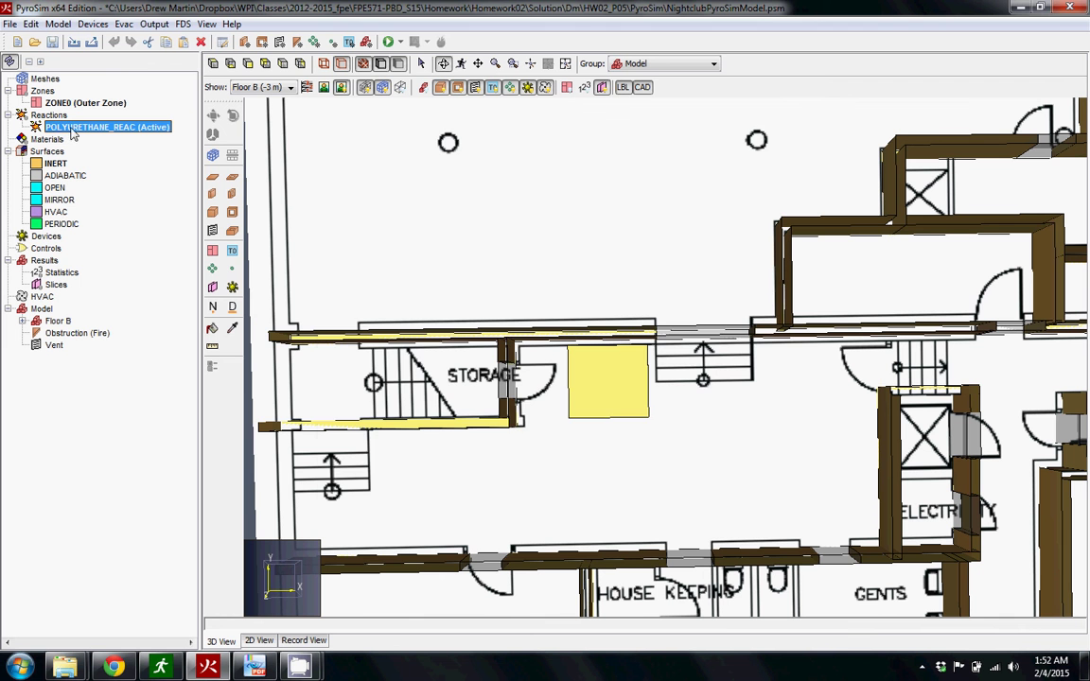
Open POLYURETHANE_REAC's Edit Reactions dialog, close it, and snap PyroSim to the left half of the screen.
{"action": "double_click", "coordinate": [66, 127]}
{"action": "left_click_drag", "start_coordinate": [496, 145], "coordinate": [354, 142]}
{"action": "key", "text": "Escape"}
{"action": "key", "text": "super+Left"}
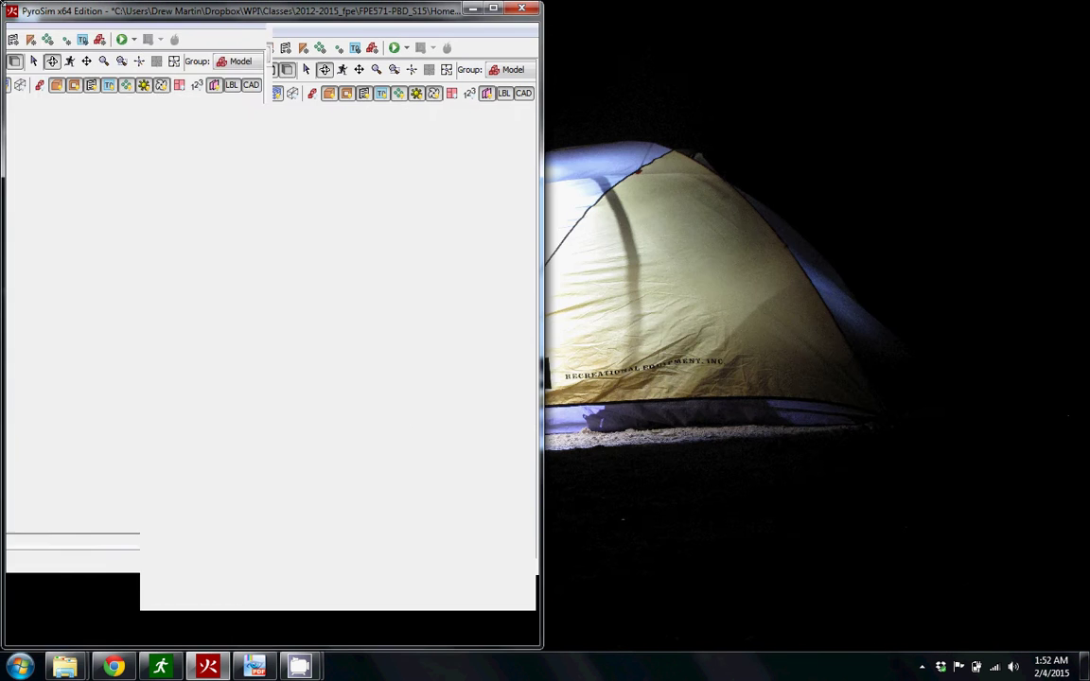
Reopen POLYURETHANE_REAC, make its dialog taller at the screen top, and bring PDF-XChange up beside it.
{"action": "double_click", "coordinate": [59, 134]}
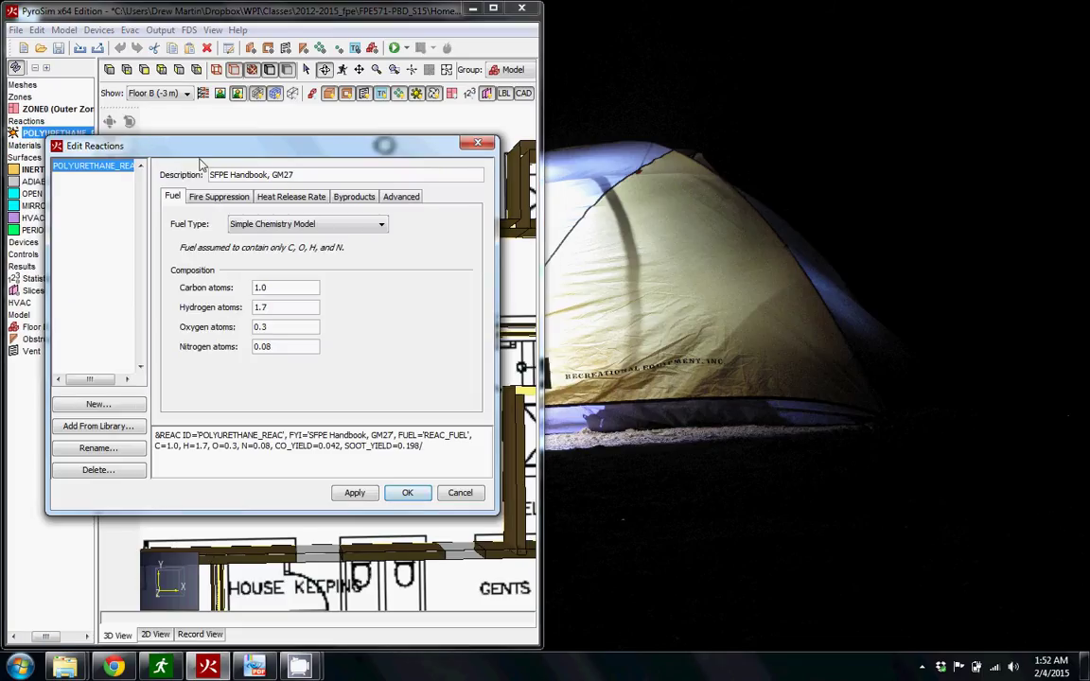
{"action": "left_click_drag", "start_coordinate": [213, 165], "coordinate": [166, 115]}
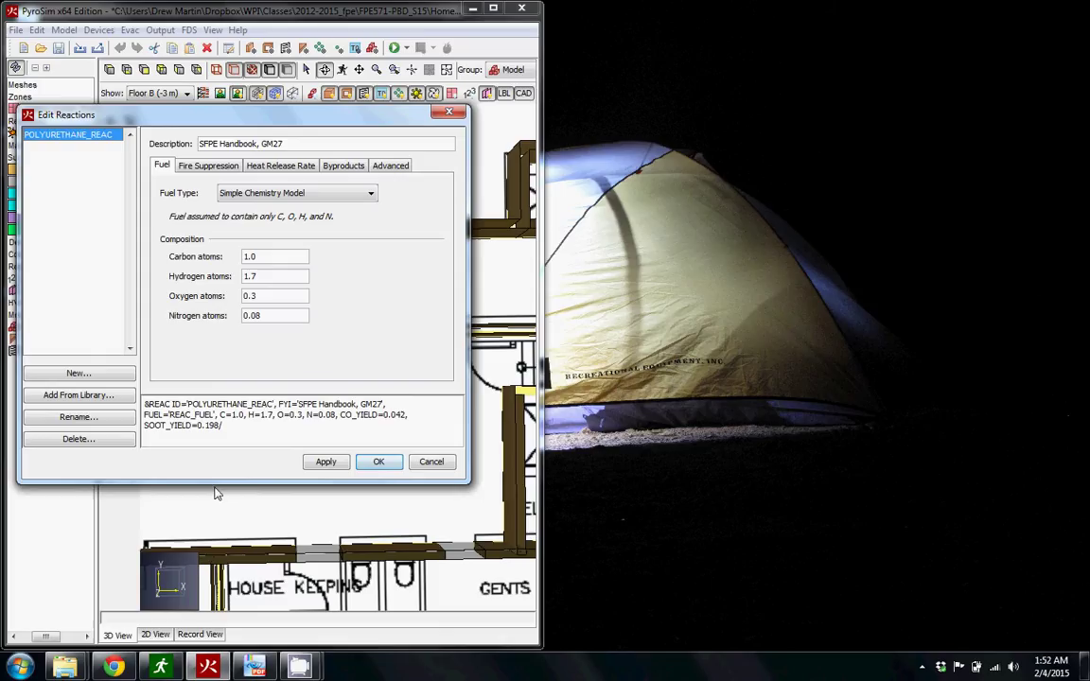
{"action": "left_click_drag", "start_coordinate": [213, 479], "coordinate": [213, 608]}
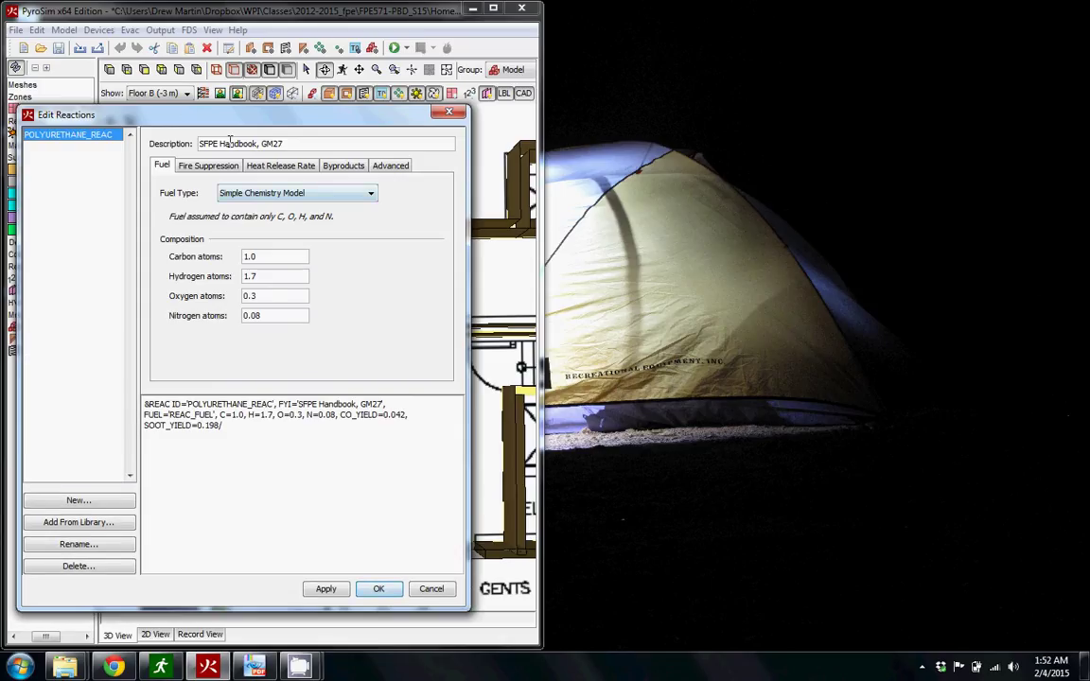
{"action": "left_click_drag", "start_coordinate": [187, 120], "coordinate": [190, 25]}
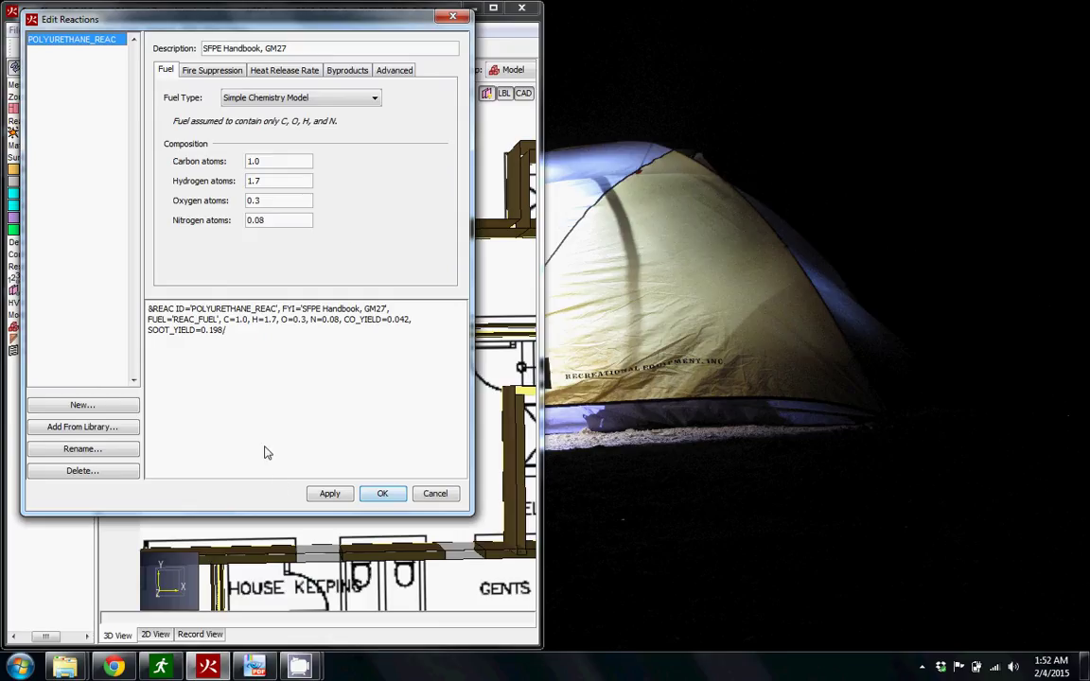
{"action": "left_click", "coordinate": [318, 49]}
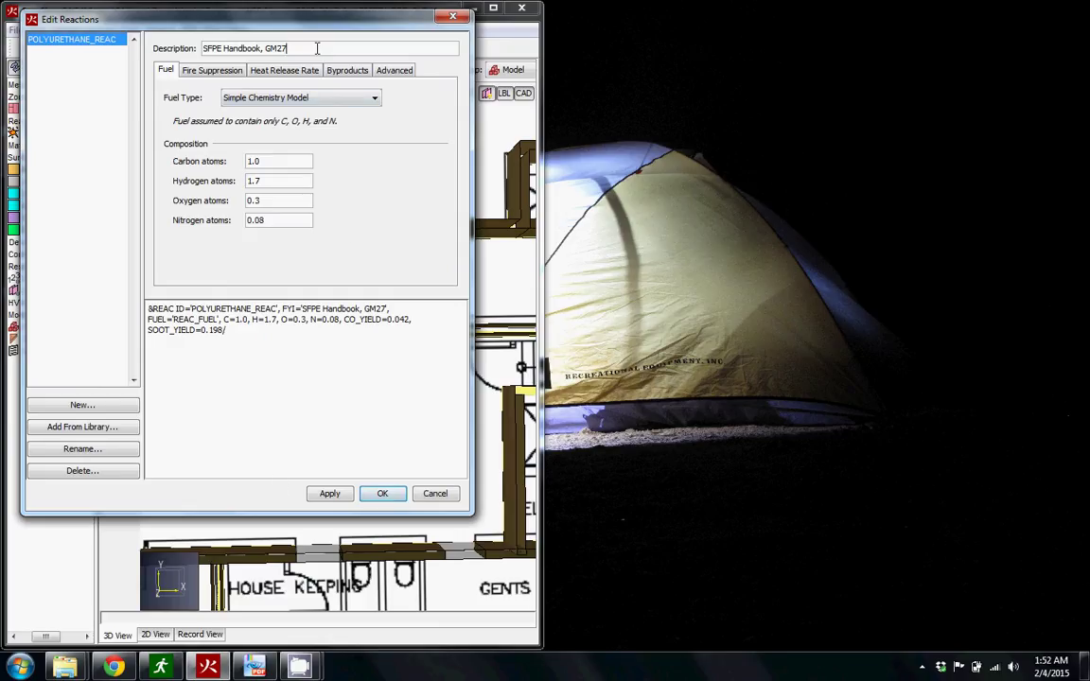
{"action": "left_click", "coordinate": [300, 636]}
Fit the SFPE handbook page to width and scroll to Table 3-4.16's GM27 row on page 753.
{"action": "left_click", "coordinate": [732, 153]}
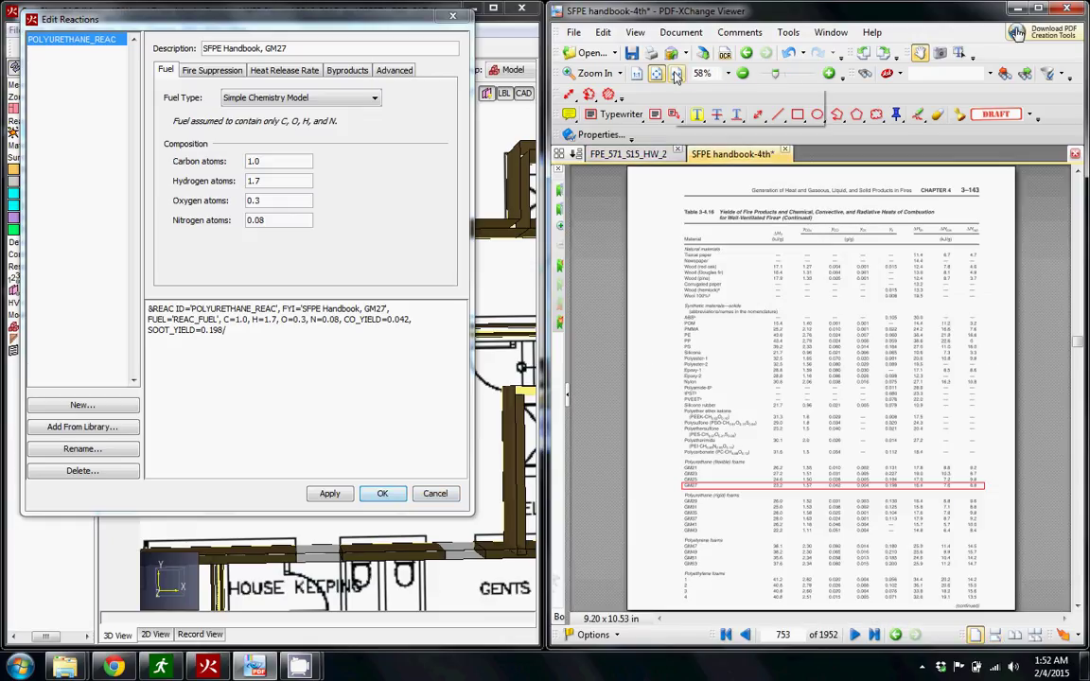
{"action": "left_click", "coordinate": [676, 73]}
{"action": "scroll", "coordinate": [757, 397], "scroll_direction": "down", "scroll_amount": 2}
{"action": "scroll", "coordinate": [768, 445], "scroll_direction": "up", "scroll_amount": 1}
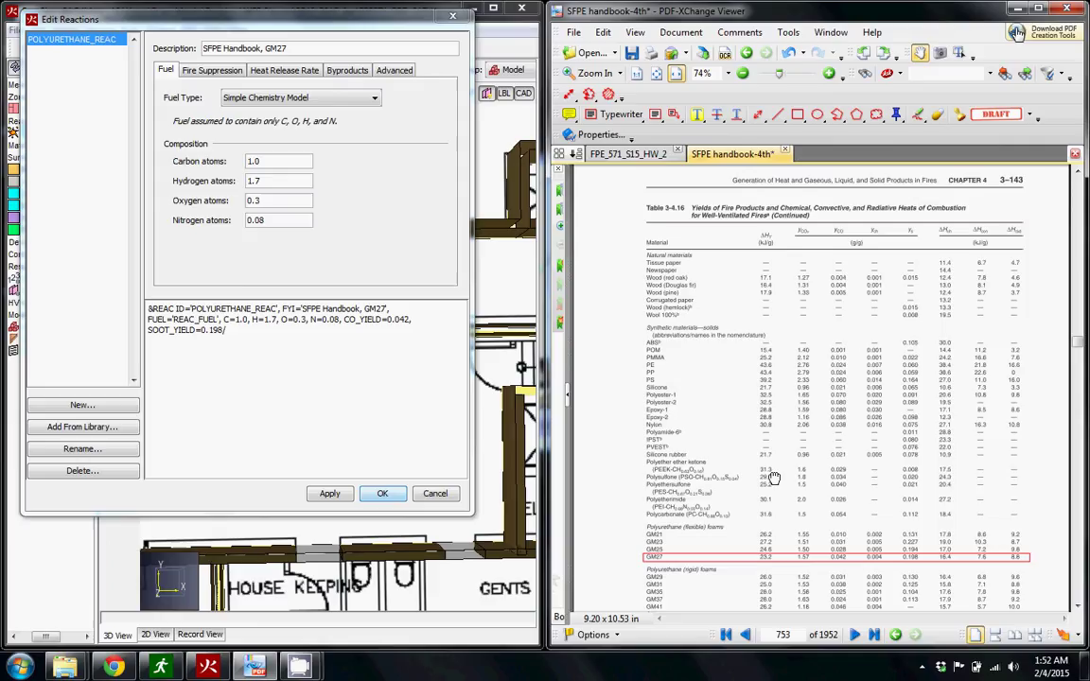
{"action": "scroll", "coordinate": [768, 471], "scroll_direction": "down", "scroll_amount": 1}
{"action": "scroll", "coordinate": [772, 445], "scroll_direction": "up", "scroll_amount": 1}
{"action": "scroll", "coordinate": [786, 317], "scroll_direction": "down", "scroll_amount": 1}
{"action": "scroll", "coordinate": [658, 210], "scroll_direction": "down", "scroll_amount": 3}
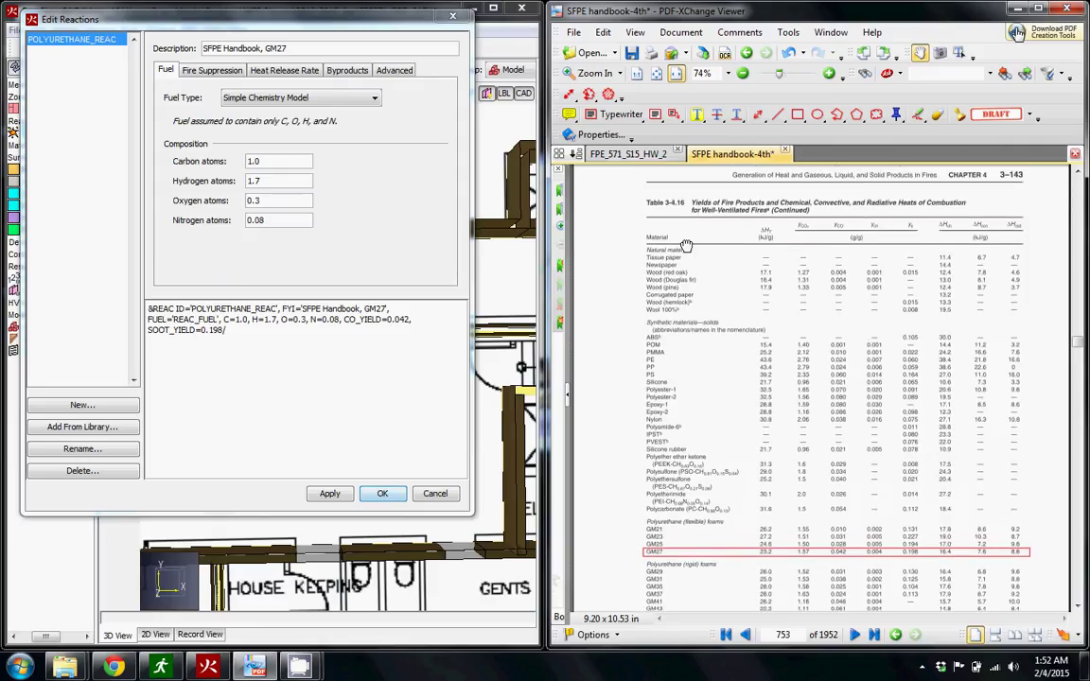
{"action": "scroll", "coordinate": [658, 210], "scroll_direction": "up", "scroll_amount": 10}
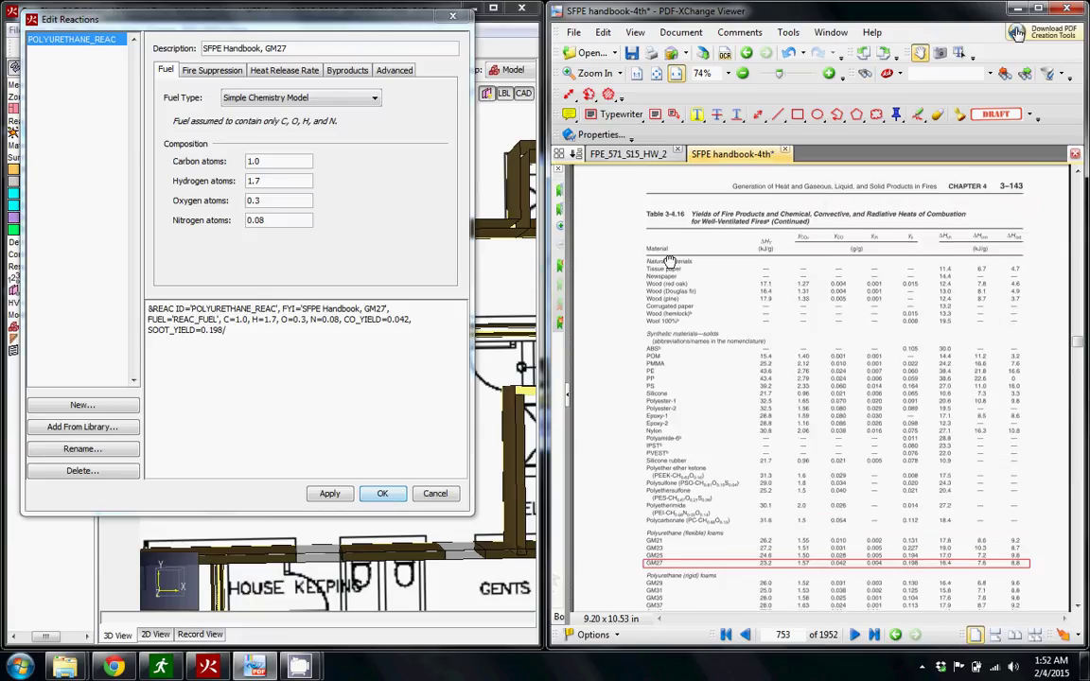
{"action": "scroll", "coordinate": [715, 251], "scroll_direction": "up", "scroll_amount": 3}
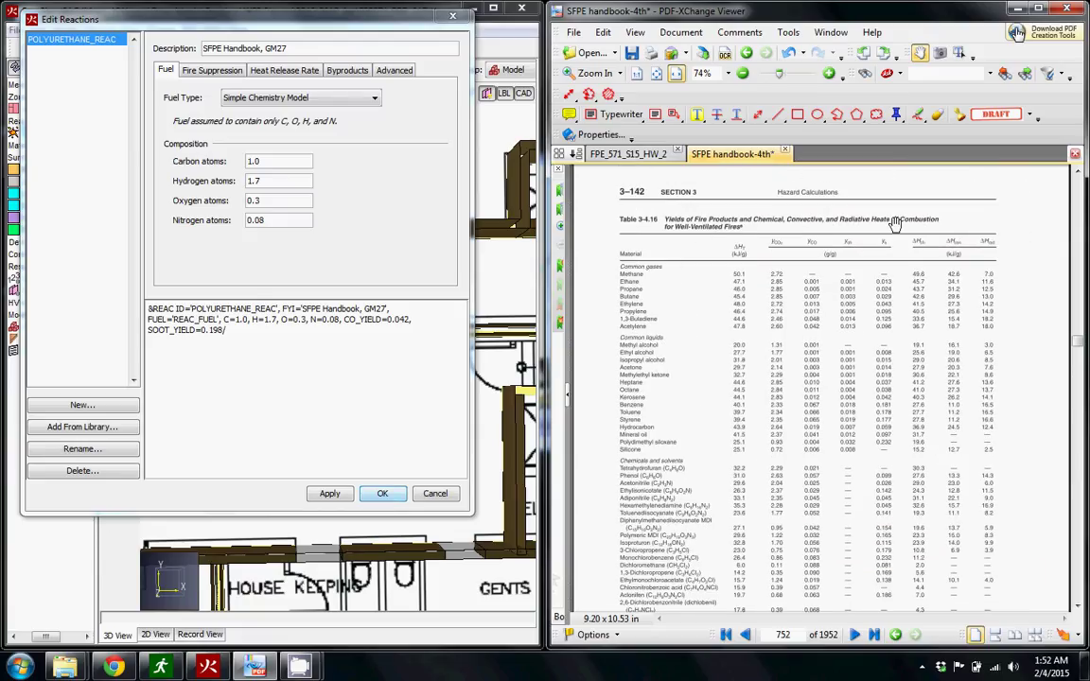
{"action": "scroll", "coordinate": [745, 325], "scroll_direction": "down", "scroll_amount": 3}
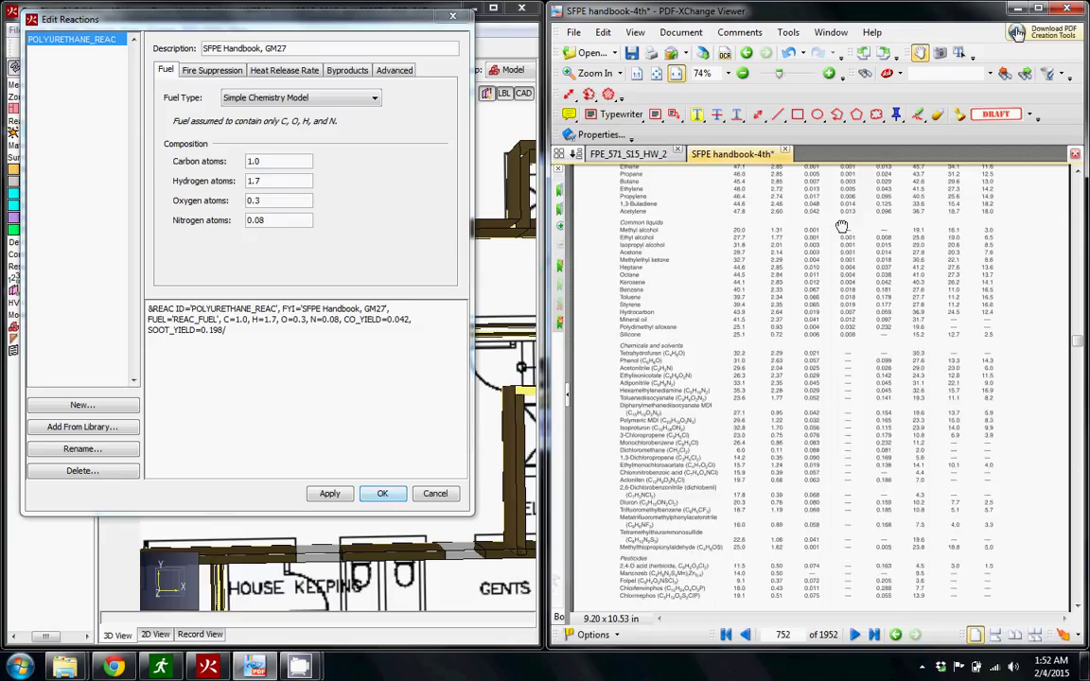
{"action": "scroll", "coordinate": [600, 284], "scroll_direction": "up", "scroll_amount": 3}
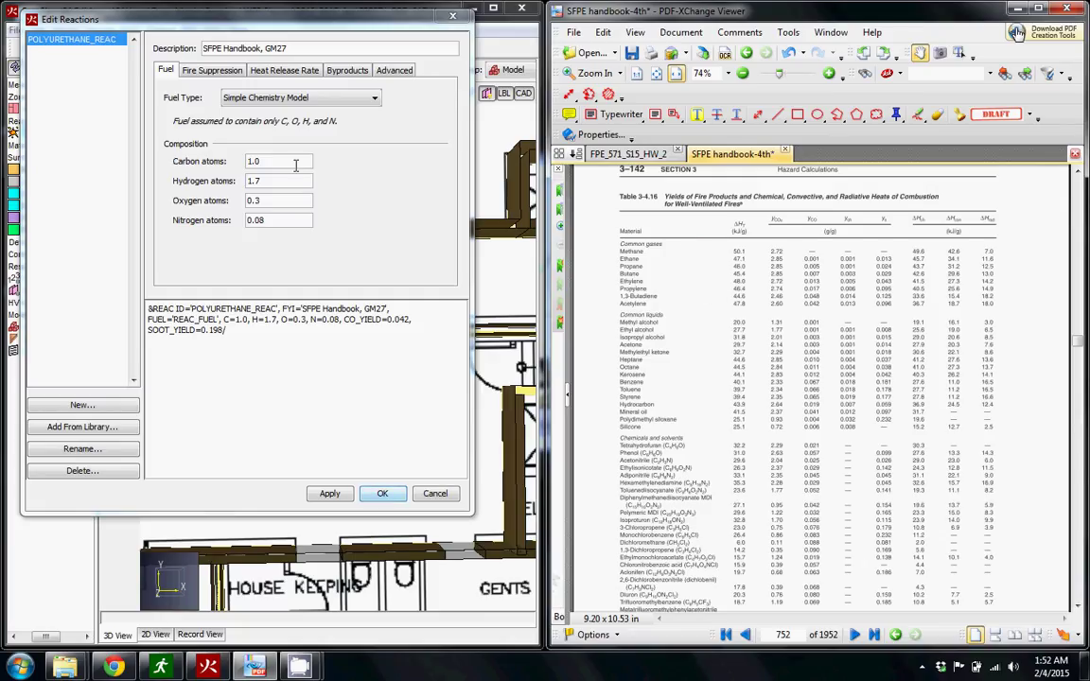
{"action": "scroll", "coordinate": [771, 312], "scroll_direction": "up", "scroll_amount": 1}
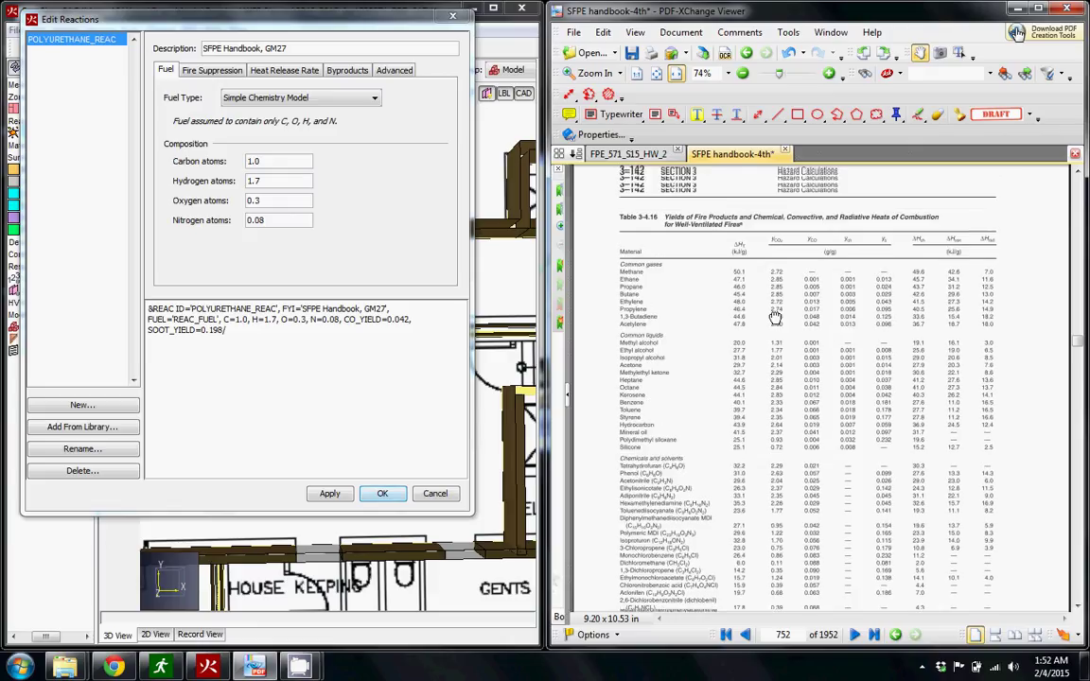
{"action": "scroll", "coordinate": [771, 313], "scroll_direction": "down", "scroll_amount": 1}
{"action": "scroll", "coordinate": [730, 340], "scroll_direction": "down", "scroll_amount": 5}
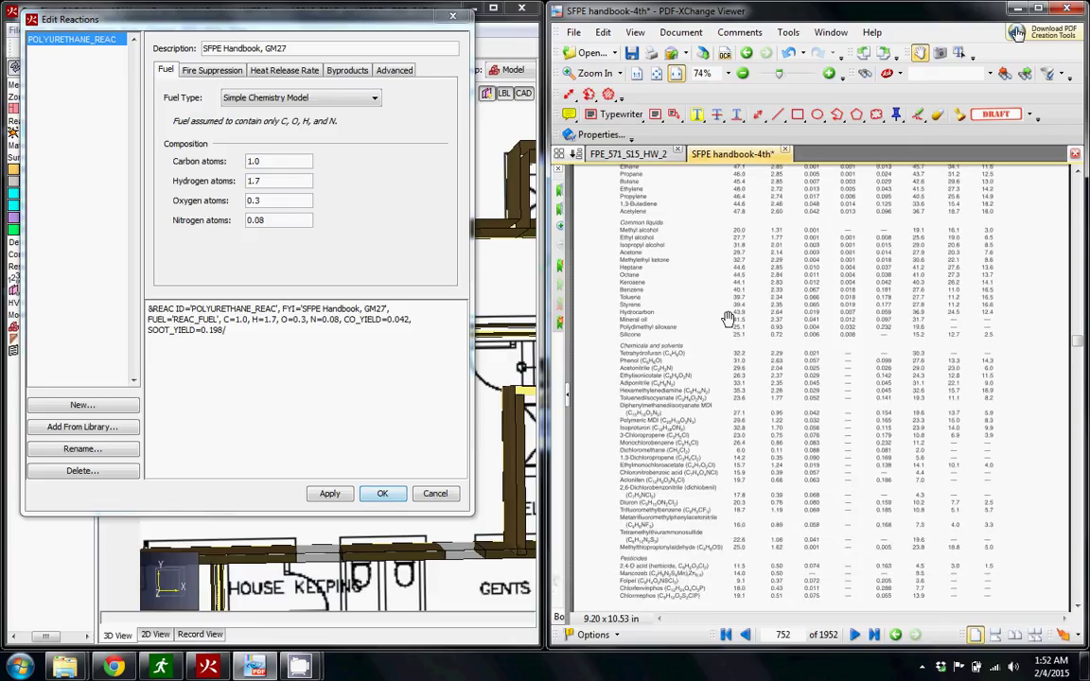
{"action": "scroll", "coordinate": [733, 372], "scroll_direction": "down", "scroll_amount": 1}
{"action": "scroll", "coordinate": [701, 360], "scroll_direction": "up", "scroll_amount": 2}
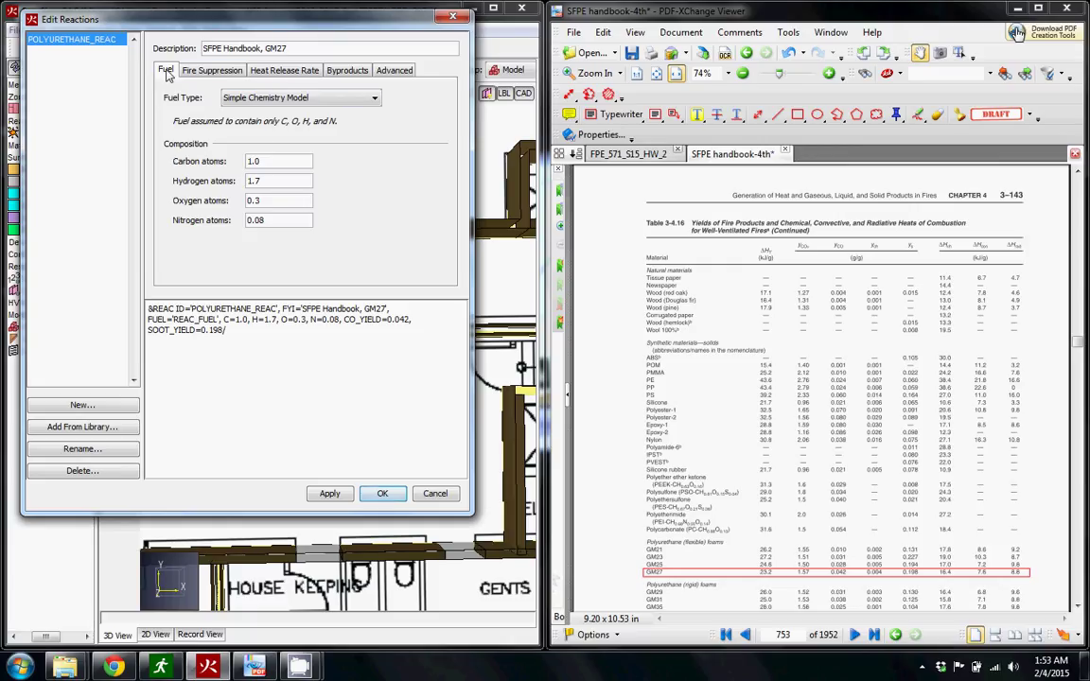
Check Fire Suppression, then show the 200 kW/m² and 2500 kW/m³ heat release rate limits in a widened editor.
{"action": "left_click", "coordinate": [220, 70]}
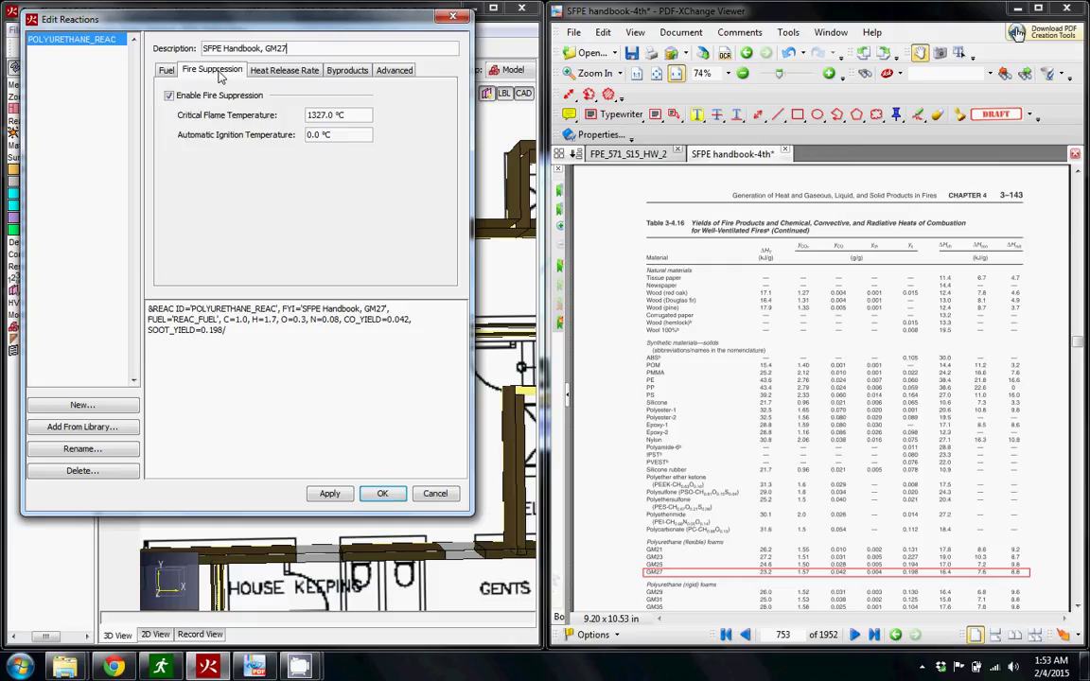
{"action": "left_click", "coordinate": [273, 76]}
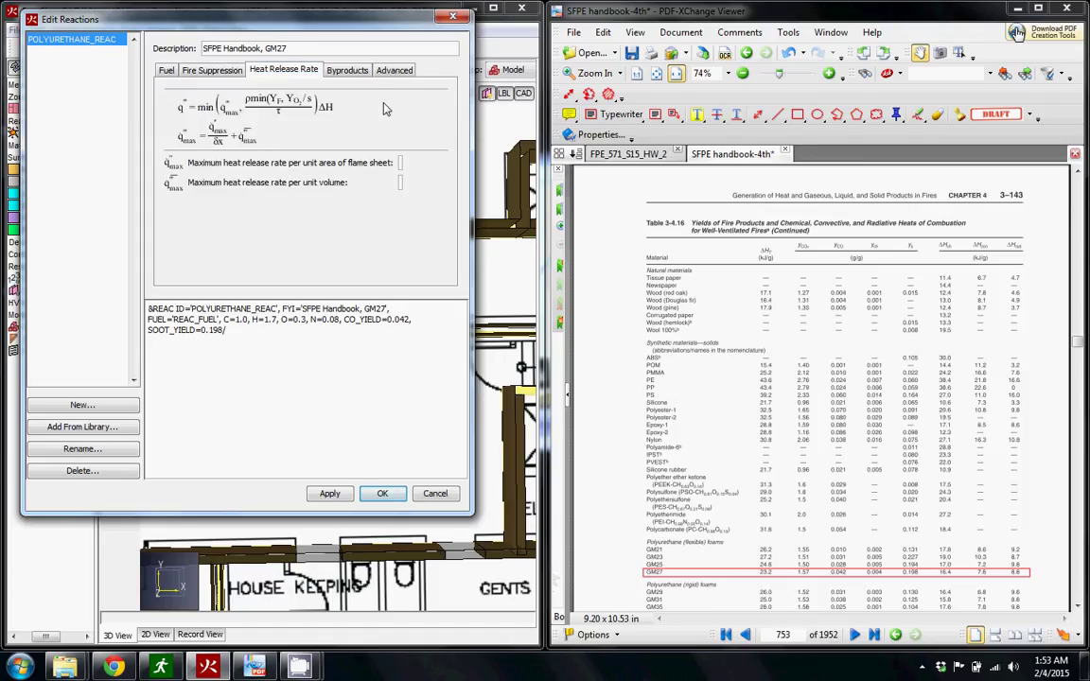
{"action": "left_click_drag", "start_coordinate": [467, 155], "coordinate": [460, 183]}
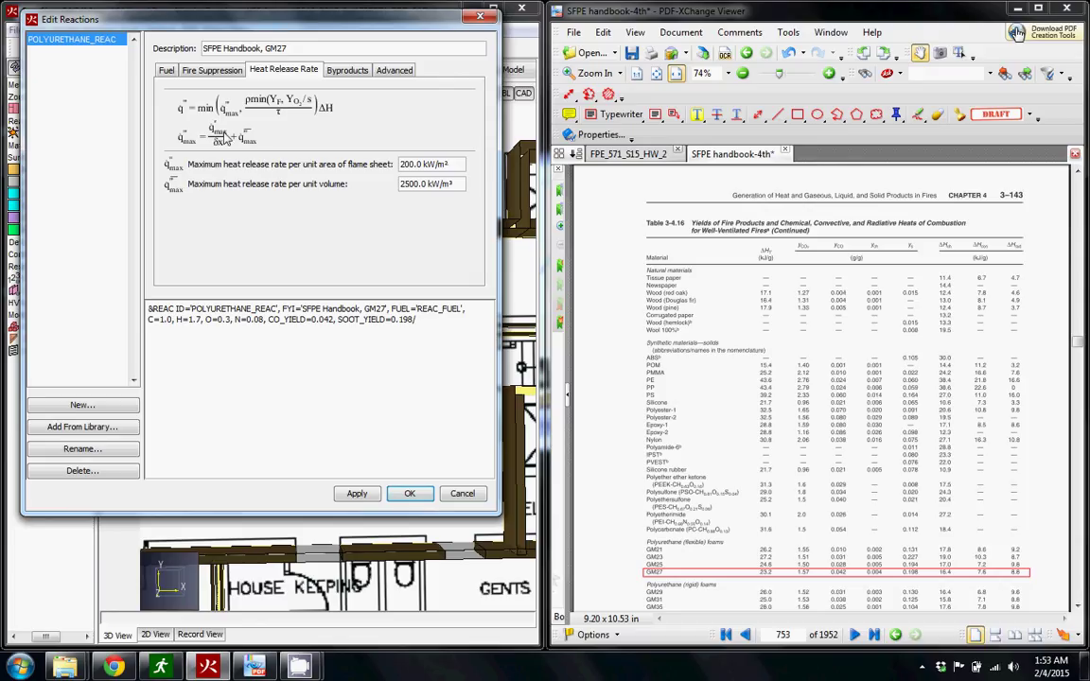
Show the byproducts: 1.31E4 kJ/kg per oxygen mass, CO yield 0.042, soot 0.198, hydrogen fraction 0.1.
{"action": "left_click", "coordinate": [359, 75]}
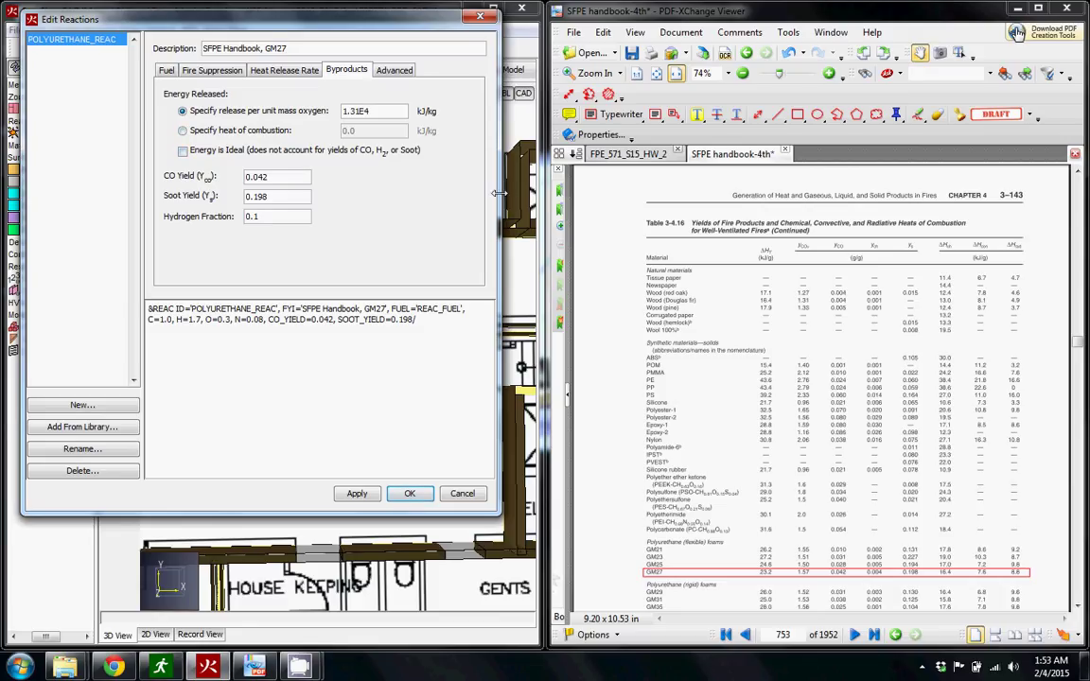
{"action": "left_click_drag", "start_coordinate": [499, 186], "coordinate": [492, 230]}
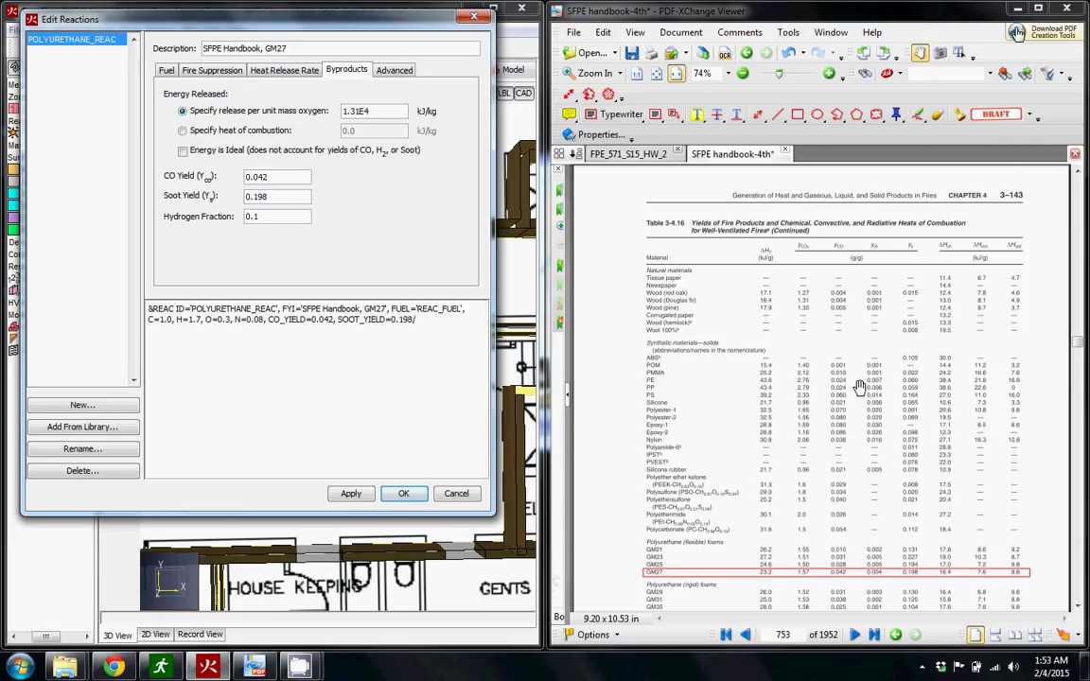
{"action": "scroll", "coordinate": [769, 333], "scroll_direction": "down", "scroll_amount": 1}
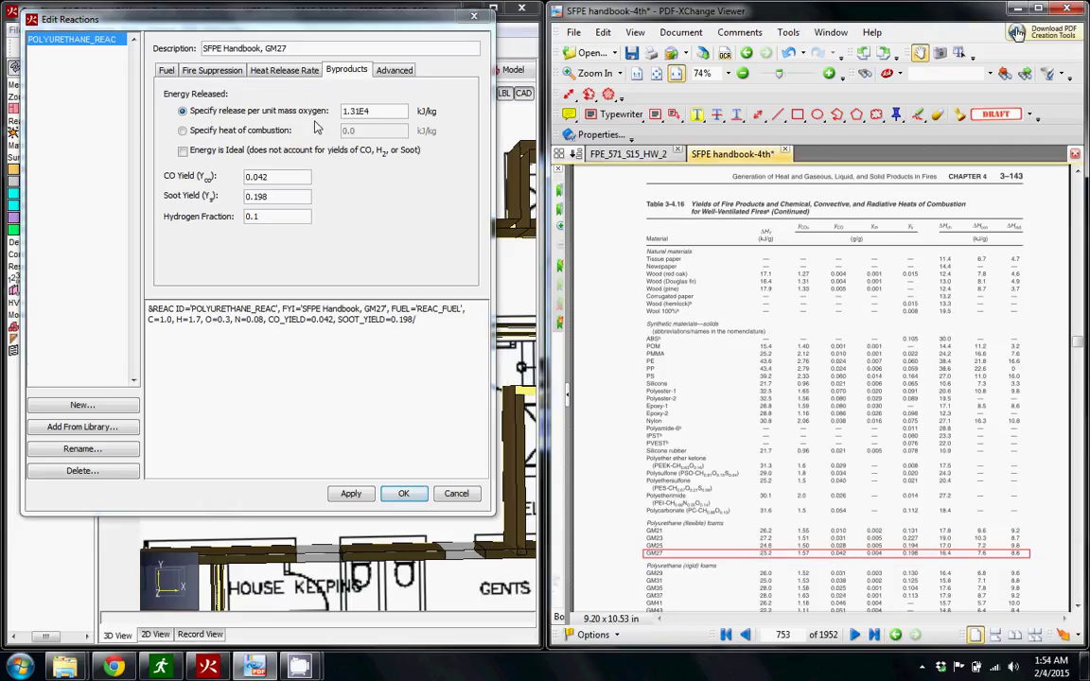
{"action": "left_click", "coordinate": [382, 114]}
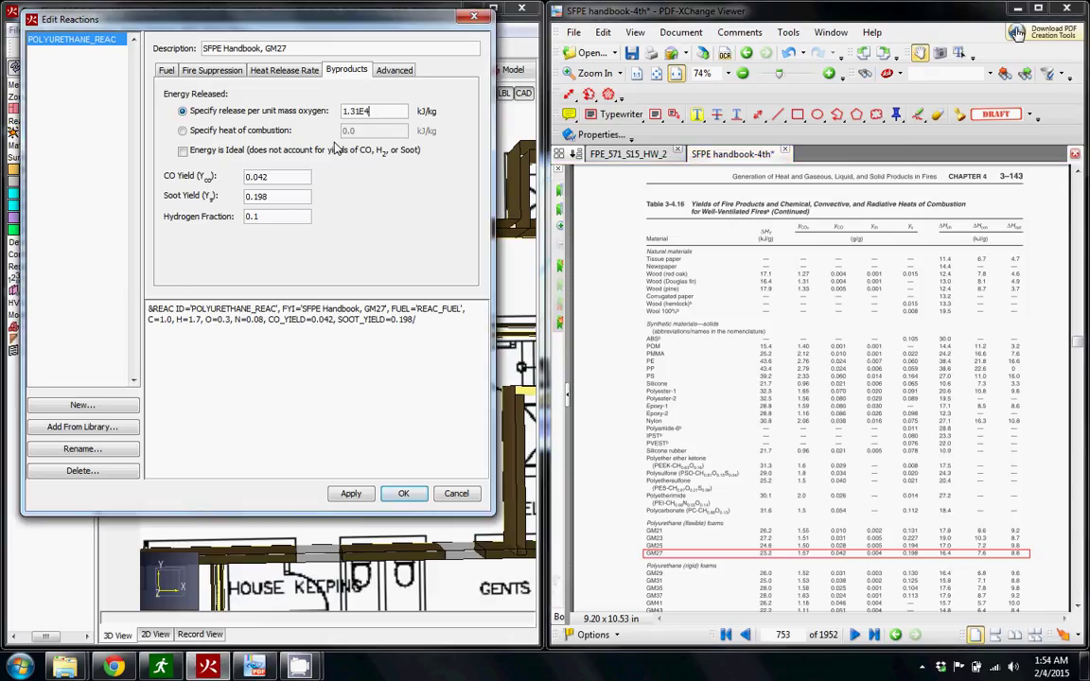
{"action": "left_click", "coordinate": [299, 175]}
{"action": "left_click", "coordinate": [730, 516]}
{"action": "scroll", "coordinate": [729, 516], "scroll_direction": "down", "scroll_amount": 1}
{"action": "scroll", "coordinate": [648, 511], "scroll_direction": "up", "scroll_amount": 2}
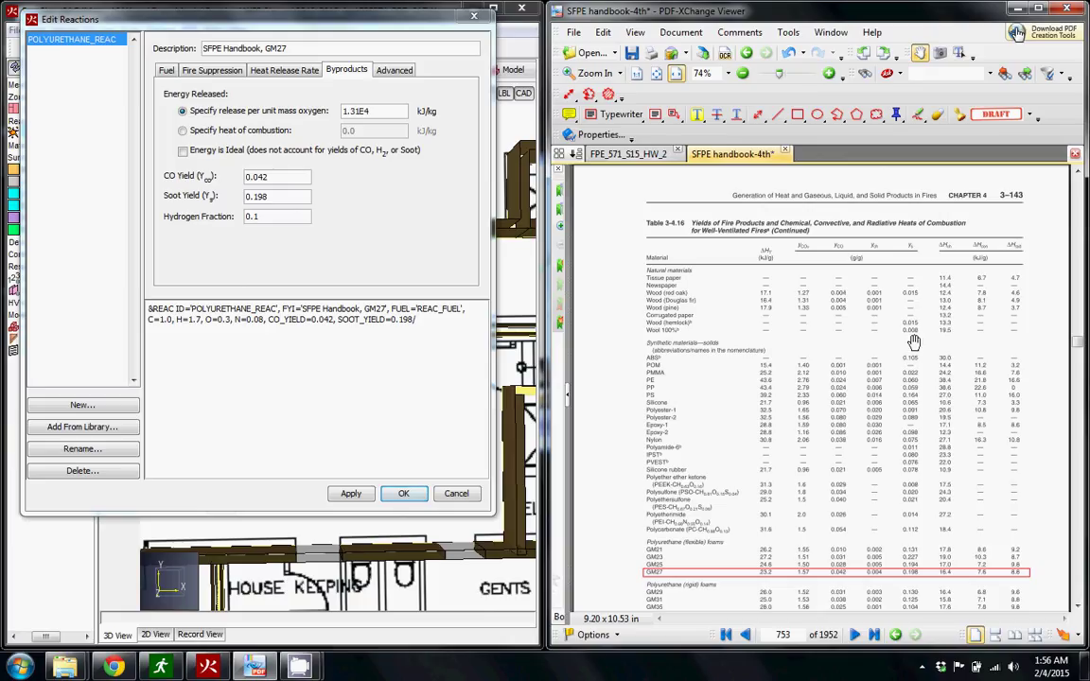
{"action": "scroll", "coordinate": [866, 407], "scroll_direction": "down", "scroll_amount": 2}
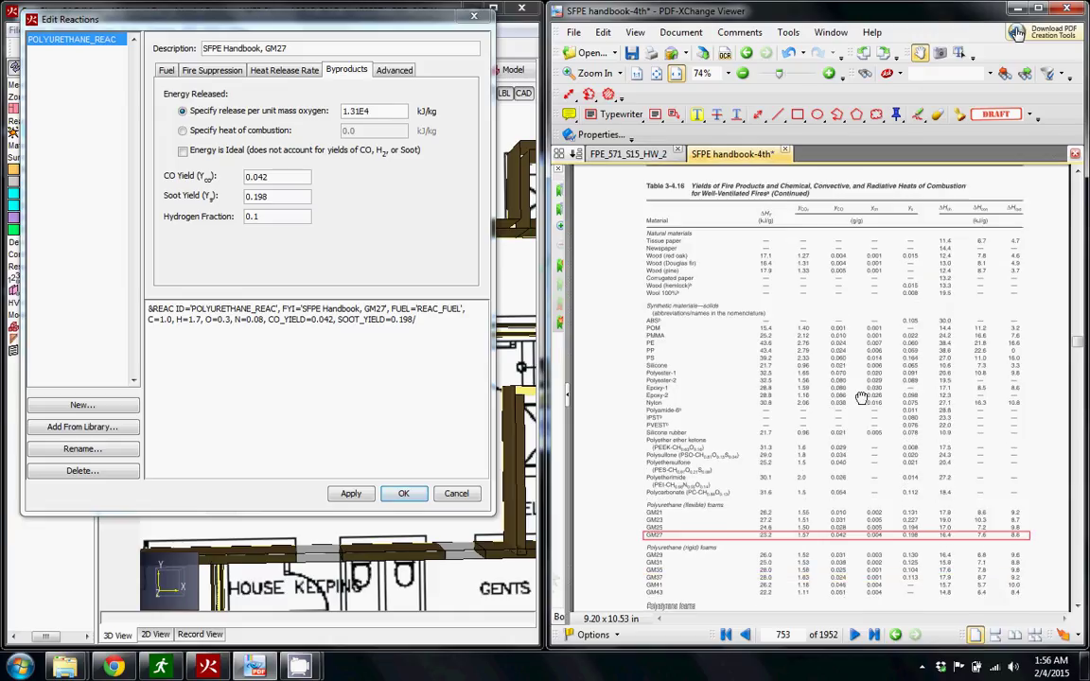
{"action": "scroll", "coordinate": [850, 345], "scroll_direction": "up", "scroll_amount": 2}
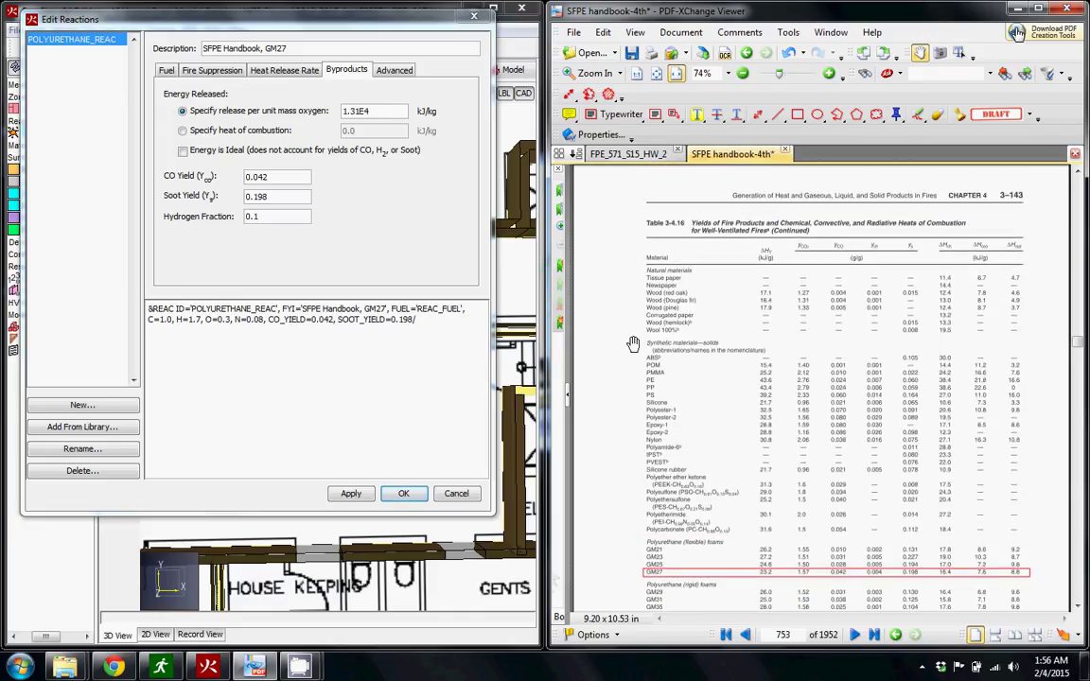
{"action": "left_click_drag", "start_coordinate": [734, 435], "coordinate": [736, 414]}
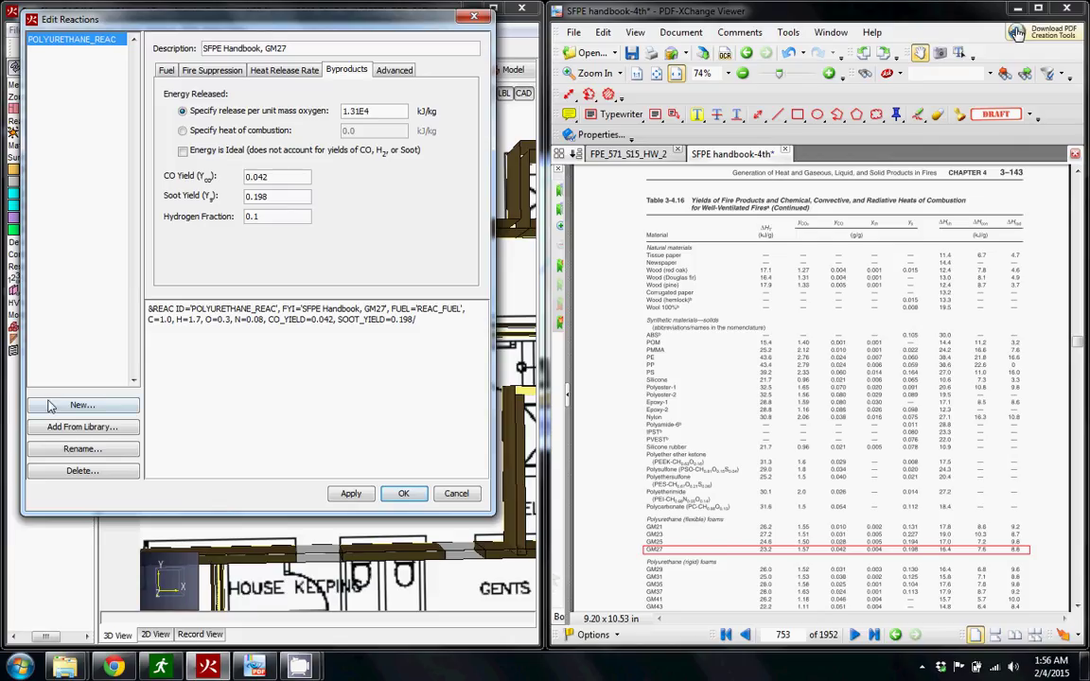
Cancel the New Reaction prompt and show the fuel: C 1.0, H 1.7, O 0.3, N 0.08.
{"action": "left_click", "coordinate": [83, 405]}
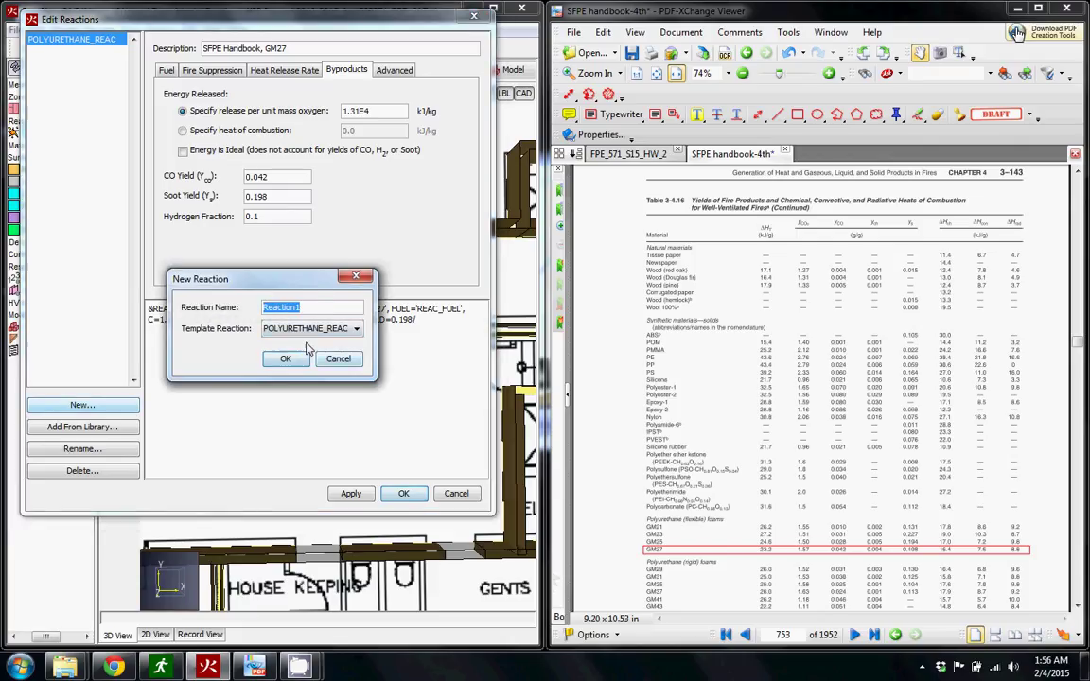
{"action": "left_click", "coordinate": [285, 358]}
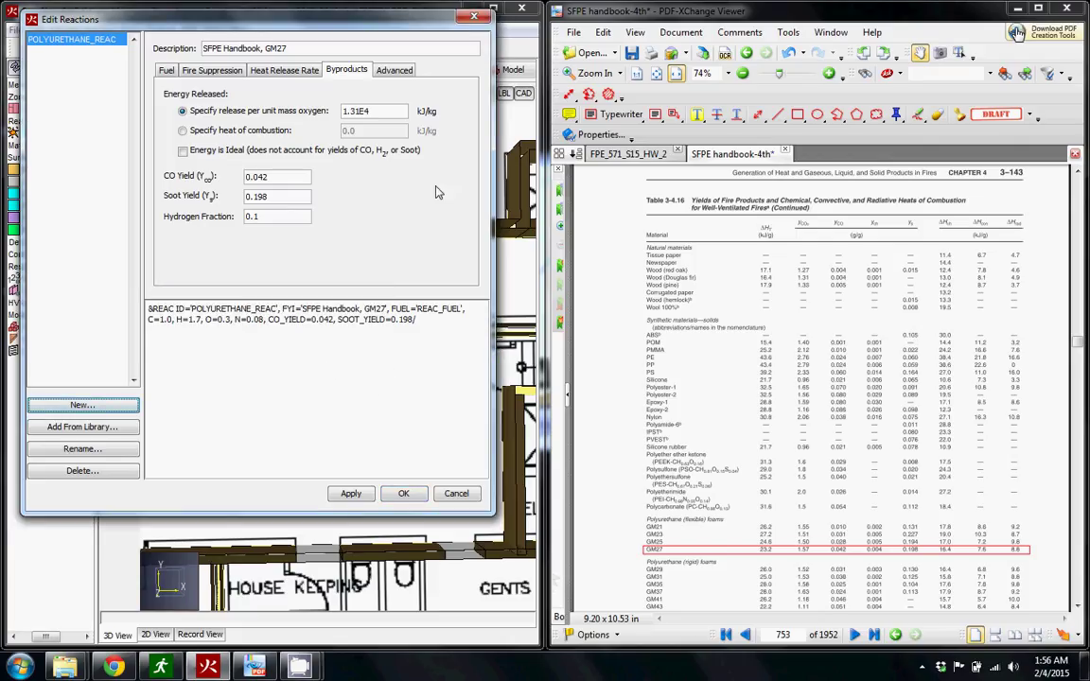
{"action": "left_click_drag", "start_coordinate": [604, 270], "coordinate": [598, 294]}
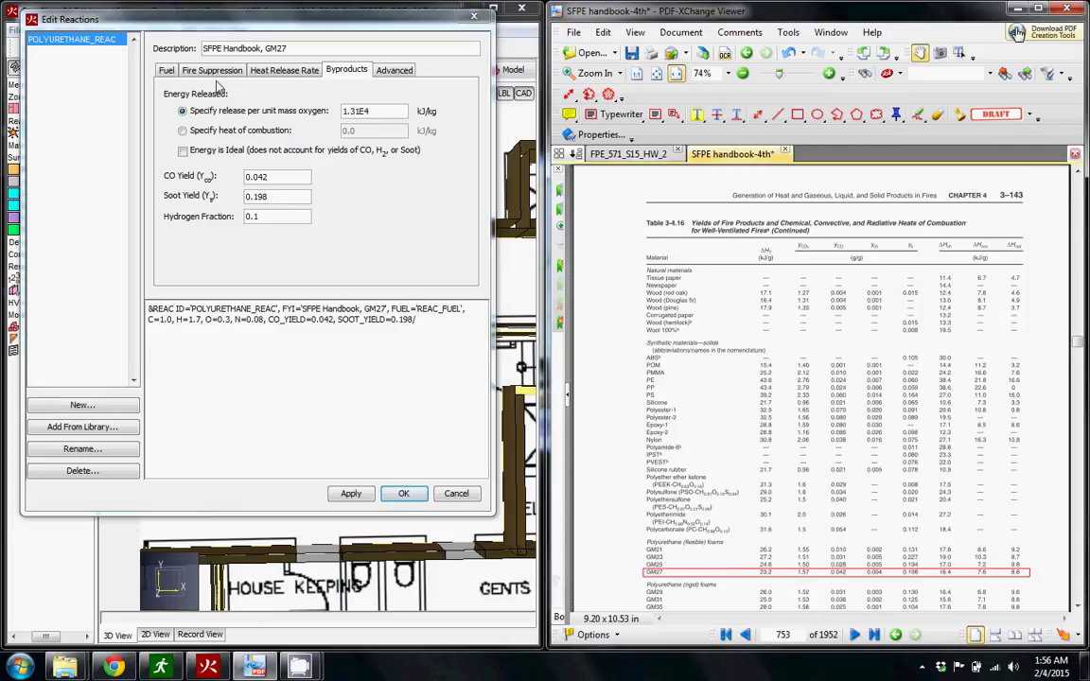
{"action": "left_click", "coordinate": [161, 71]}
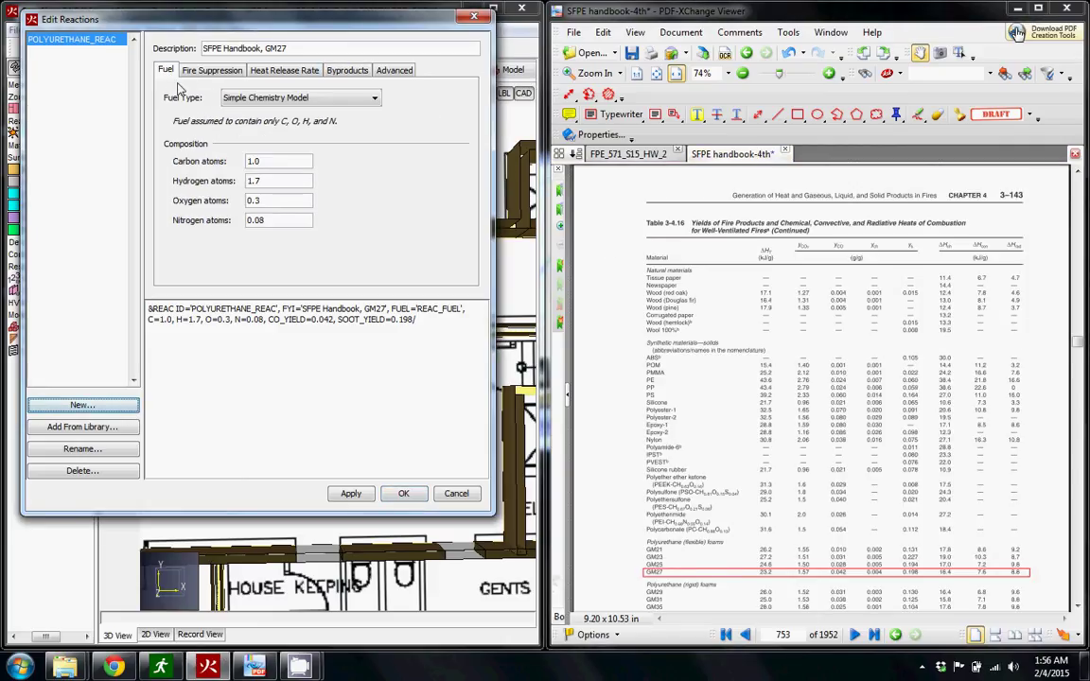